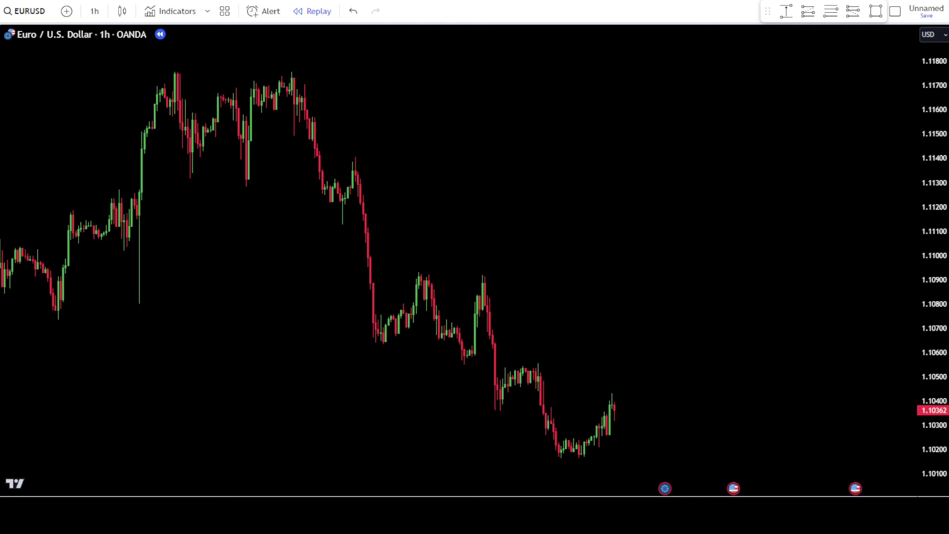
- Search 'Market Structure BOS' and add the Nephew_Sam_ BoS/ChoCh community script to the chart
click(185, 15)
text(Market Structure BOS)
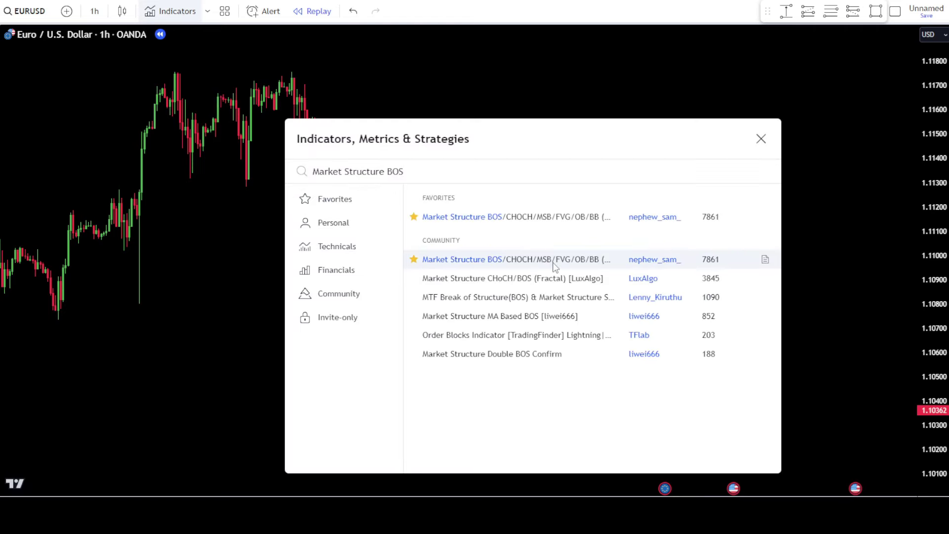
click(554, 263)
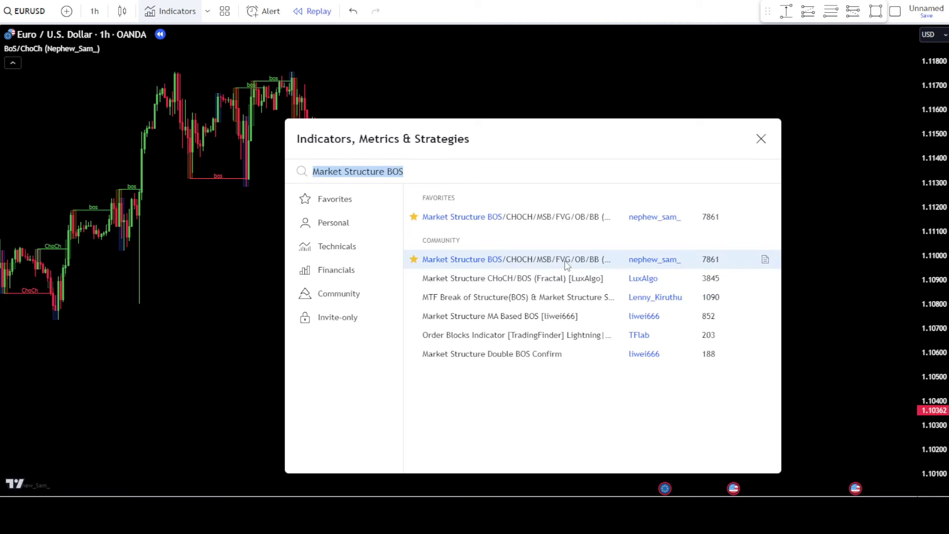
click(762, 139)
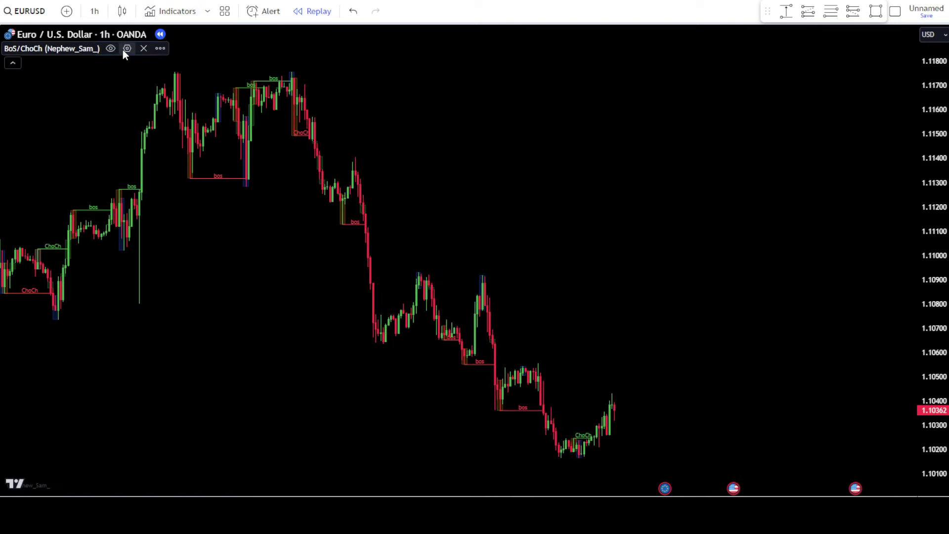
- Turn off ChoCh markings in the BoS/ChoCh indicator settings
click(127, 48)
drag(497, 31, 495, 16)
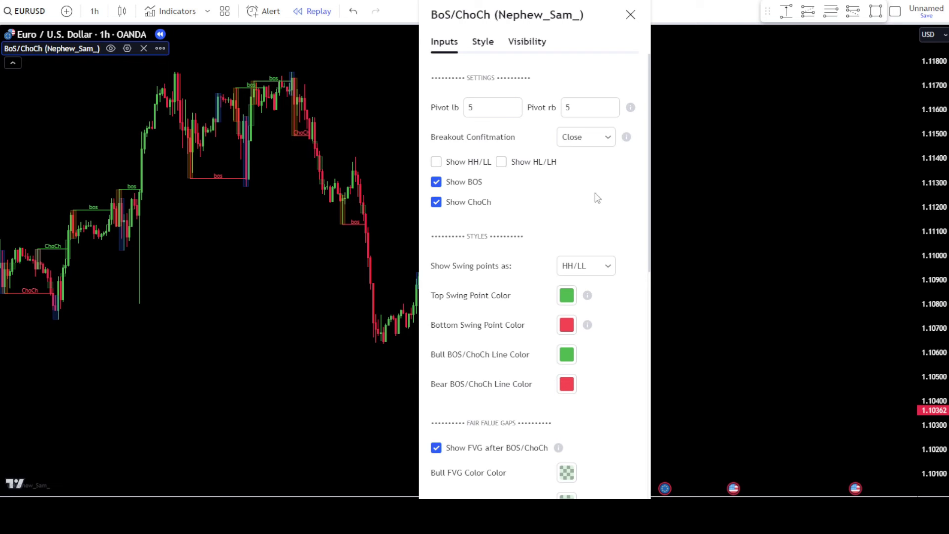
click(447, 206)
scroll(540, 209, down, 10)
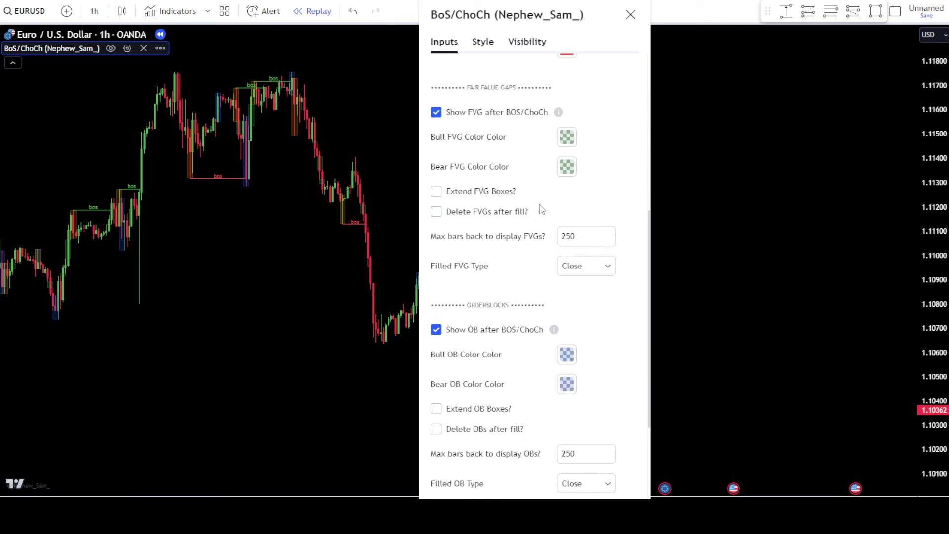
- Colour bullish order blocks teal and bearish order blocks red
click(567, 153)
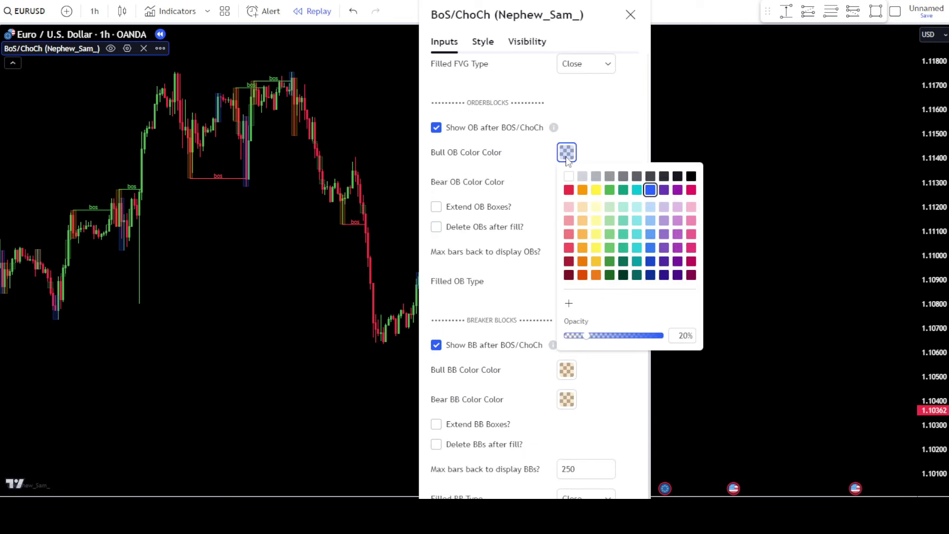
click(623, 190)
click(567, 181)
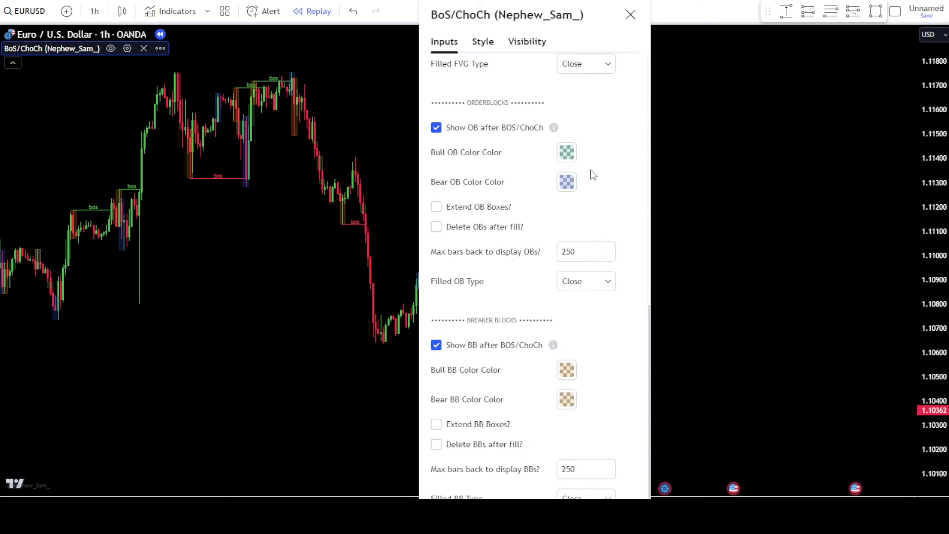
click(568, 182)
click(568, 219)
click(603, 159)
- Extend order blocks, delete them once filled, and hide breaker blocks
click(462, 212)
click(465, 232)
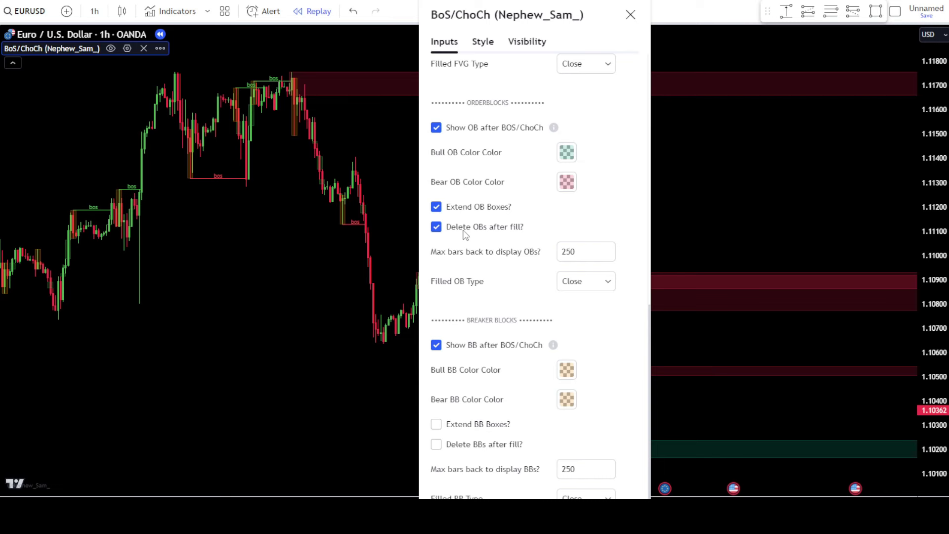
click(437, 345)
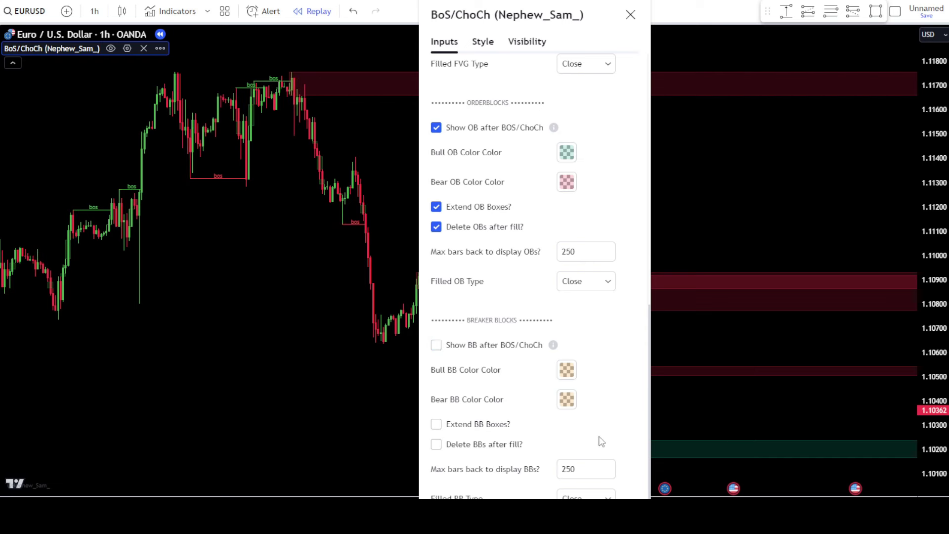
key(Escape)
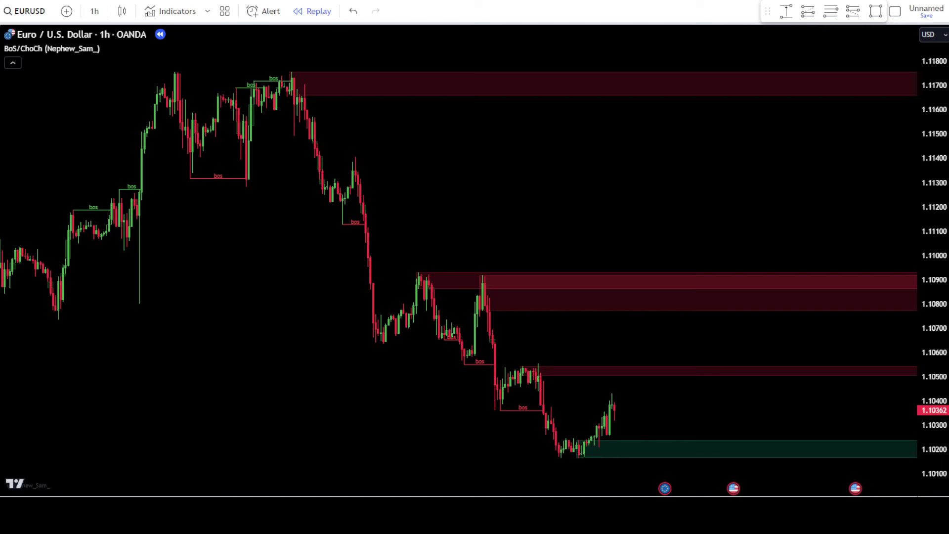
- Add the Technicals 'Moving Average Ribbon' to the EURUSD chart and open its settings
click(177, 13)
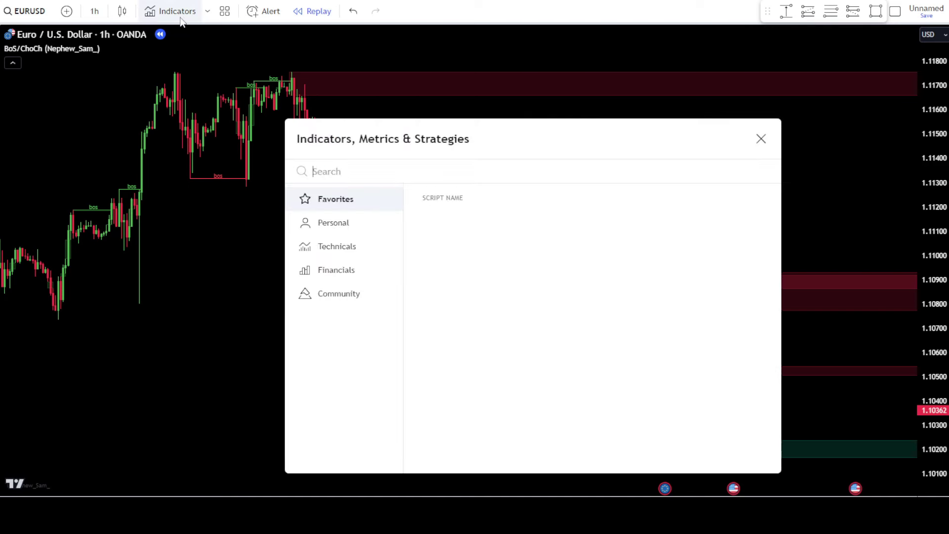
text(Moving Average Ribbon)
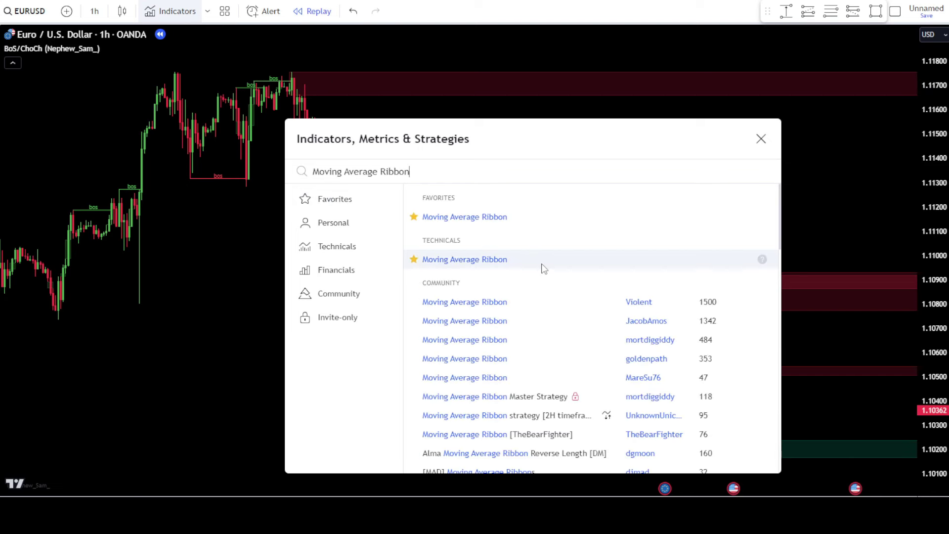
click(547, 264)
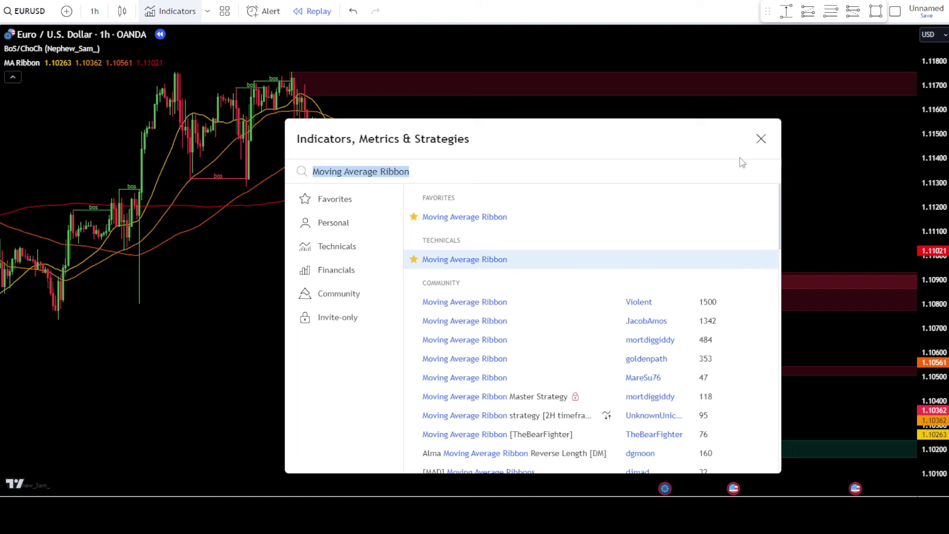
click(761, 139)
mouse_move(26, 64)
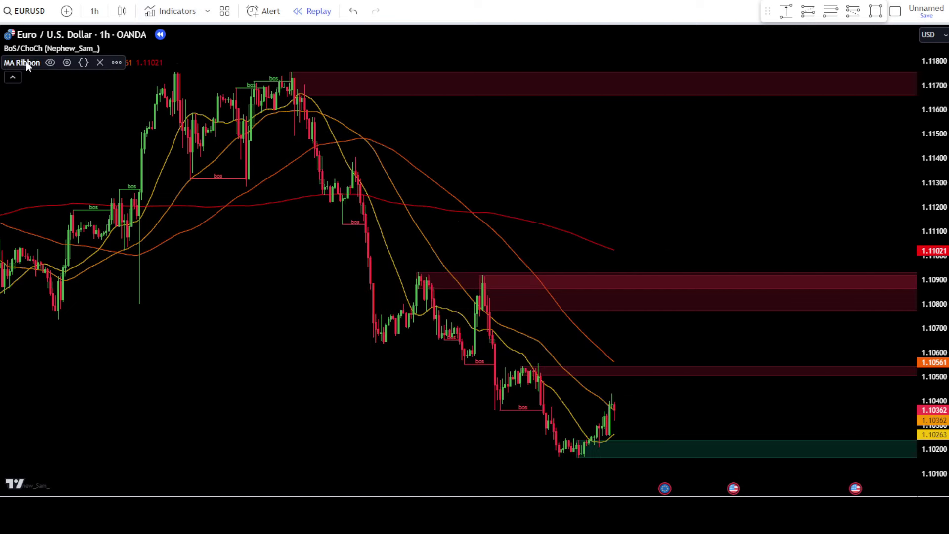
click(65, 63)
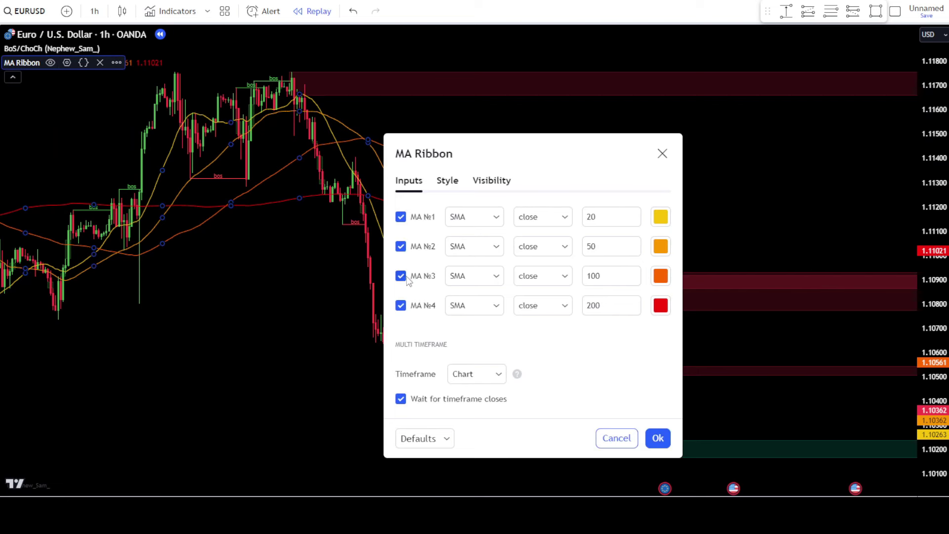
- Hide the 100- and 200-period averages and make MA №1 a 50-period EMA
click(407, 280)
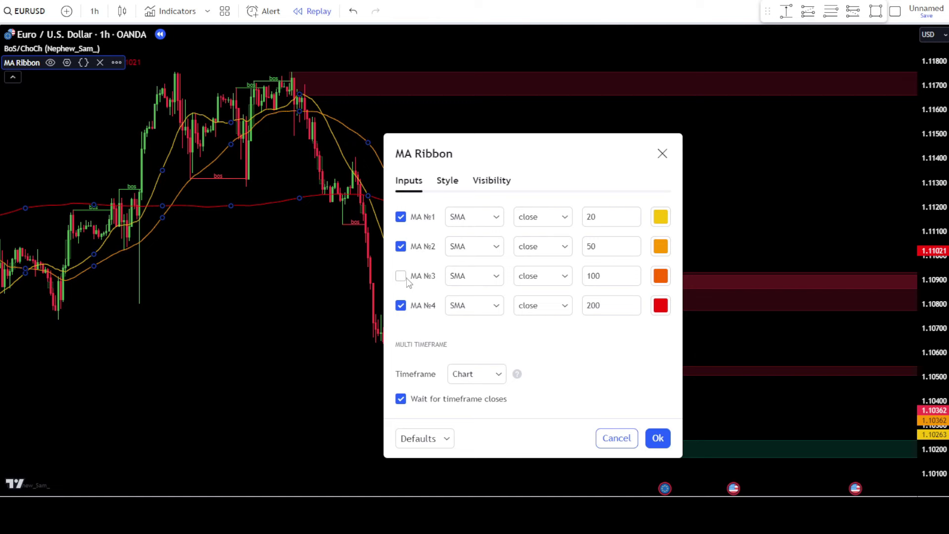
click(407, 309)
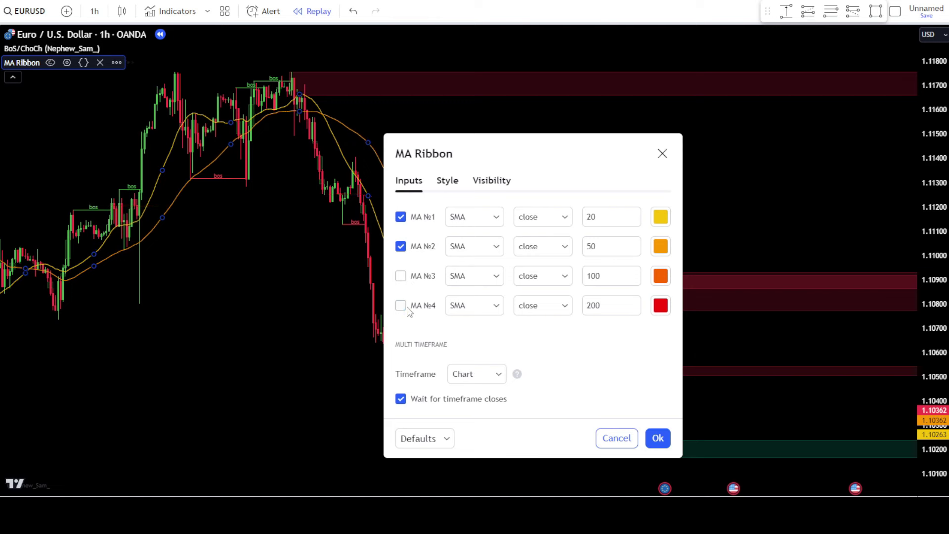
click(479, 219)
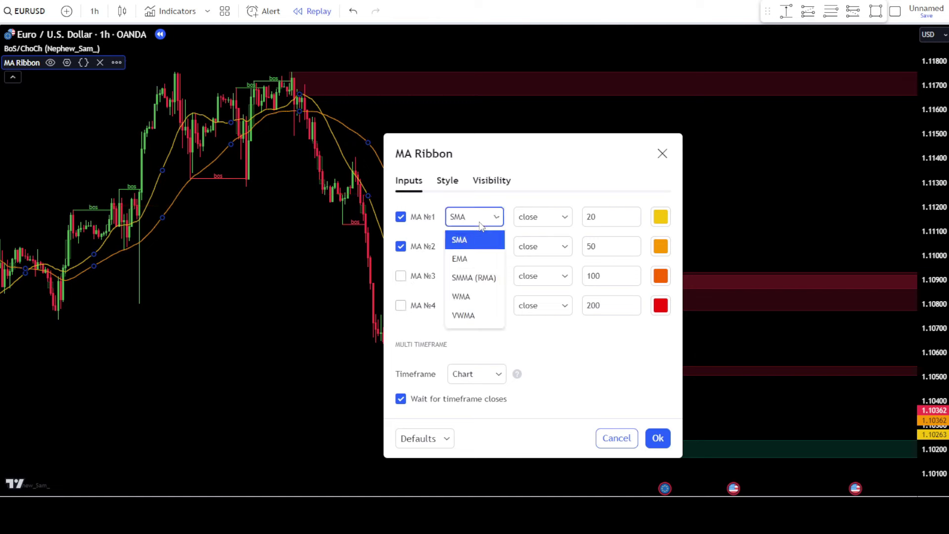
click(473, 257)
click(603, 215)
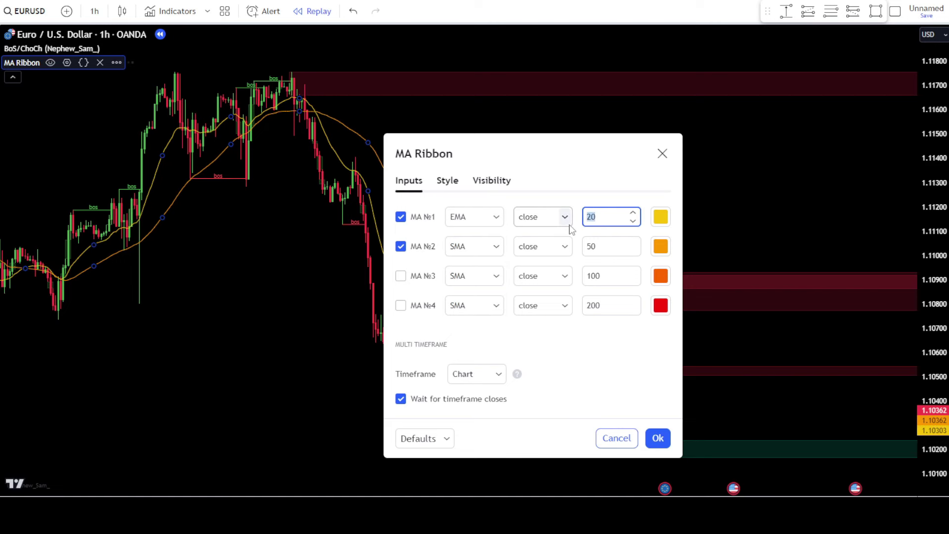
text(50)
click(592, 187)
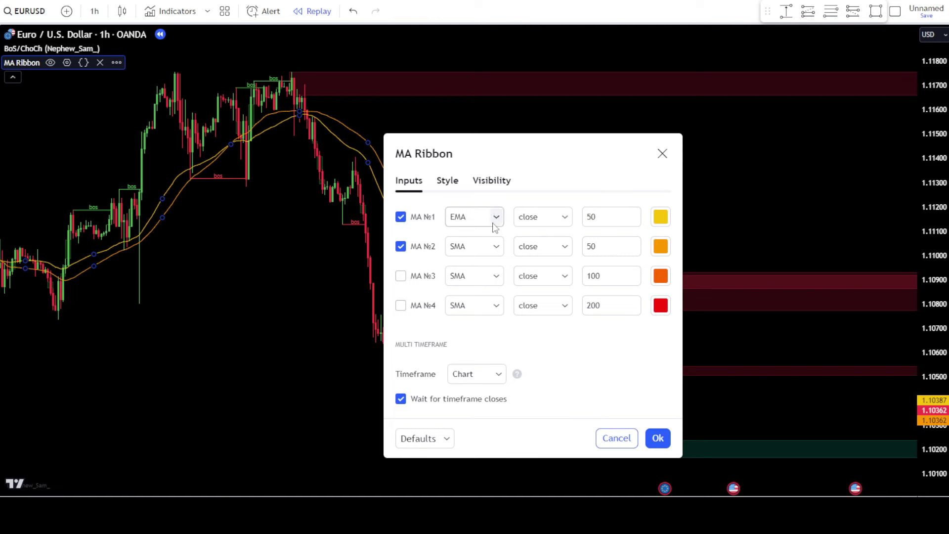
- Make MA №2 a 200-period EMA
click(482, 247)
click(475, 287)
click(589, 249)
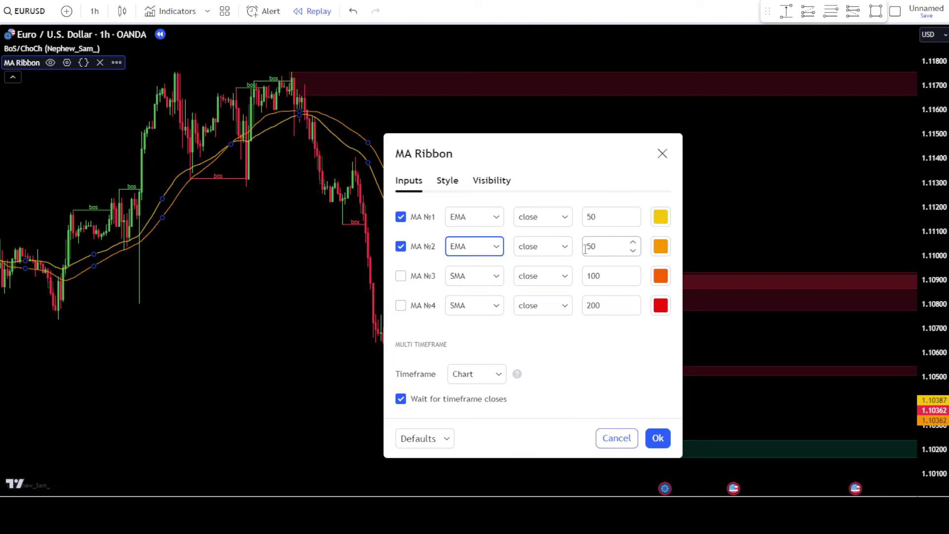
text(200)
click(578, 177)
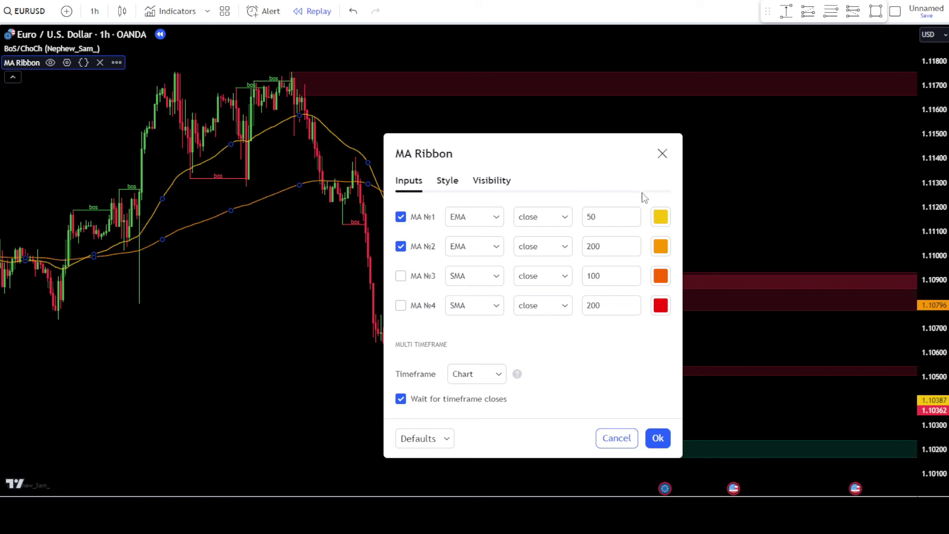
- Colour MA №1 white and MA №2 yellow, then apply with Ok
click(660, 216)
click(663, 240)
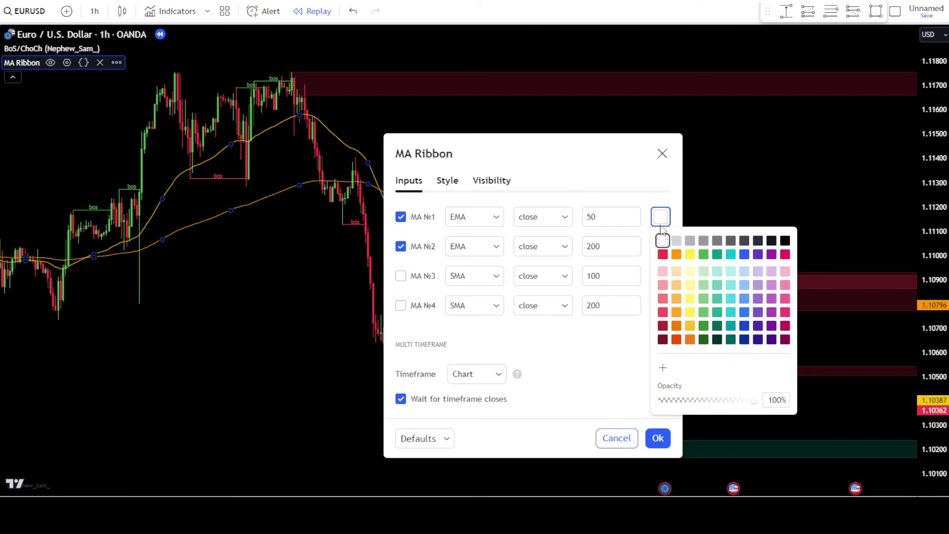
click(660, 247)
click(660, 247)
click(690, 284)
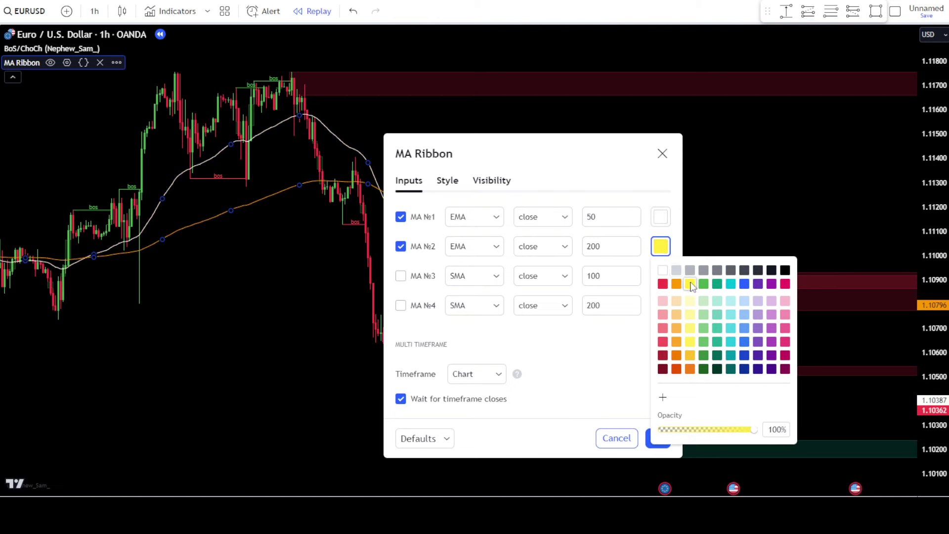
click(625, 177)
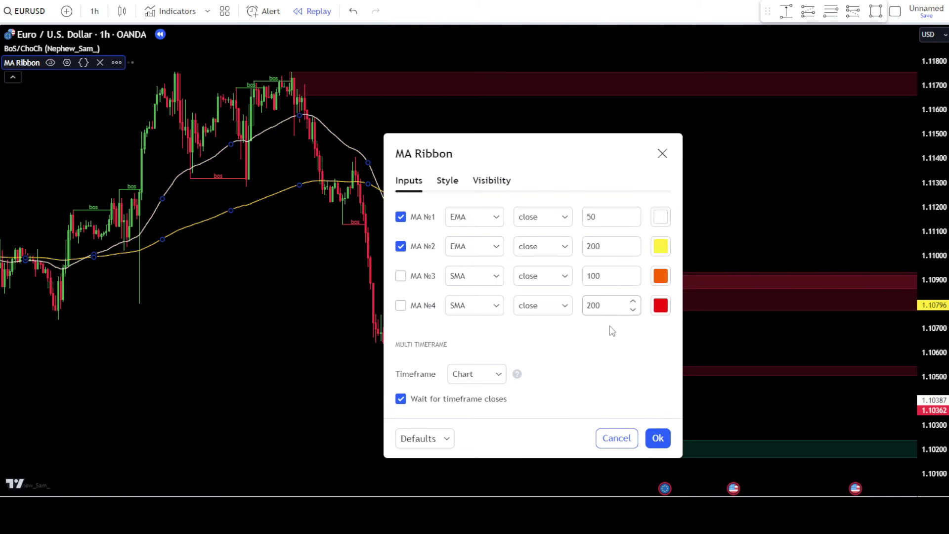
click(657, 437)
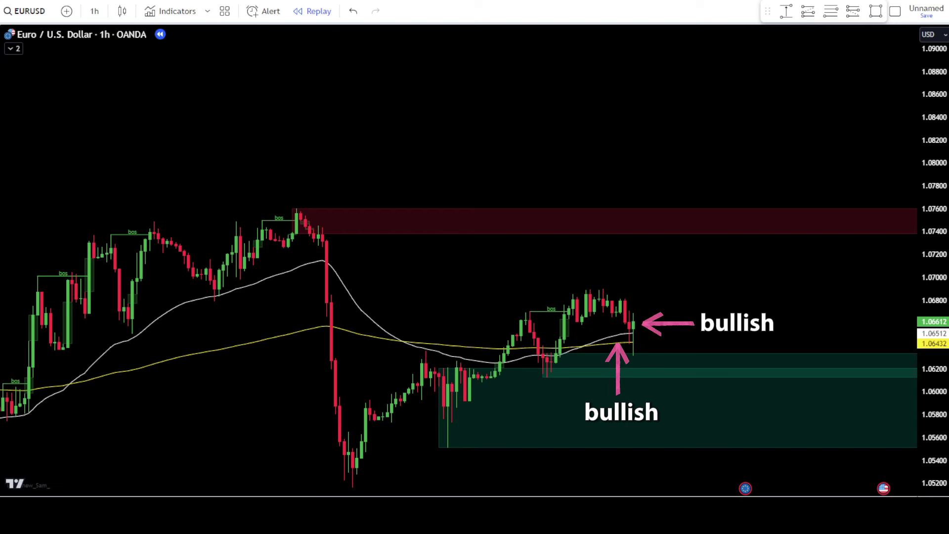
- Draw a long position at 1.0662 with stop 1.06124 under the green block, target 1.07405
click(808, 11)
click(633, 321)
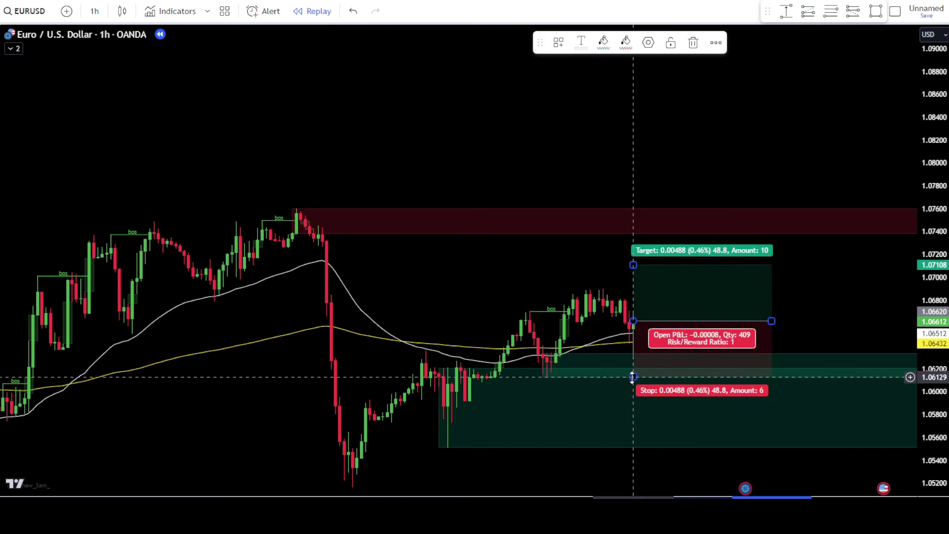
drag(633, 377, 635, 378)
drag(633, 265, 638, 231)
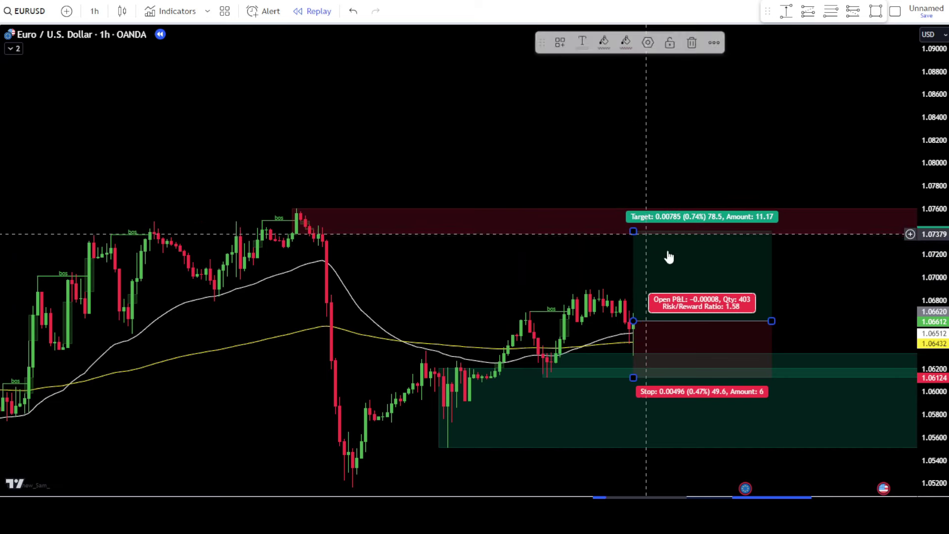
drag(771, 320, 784, 320)
key(Escape)
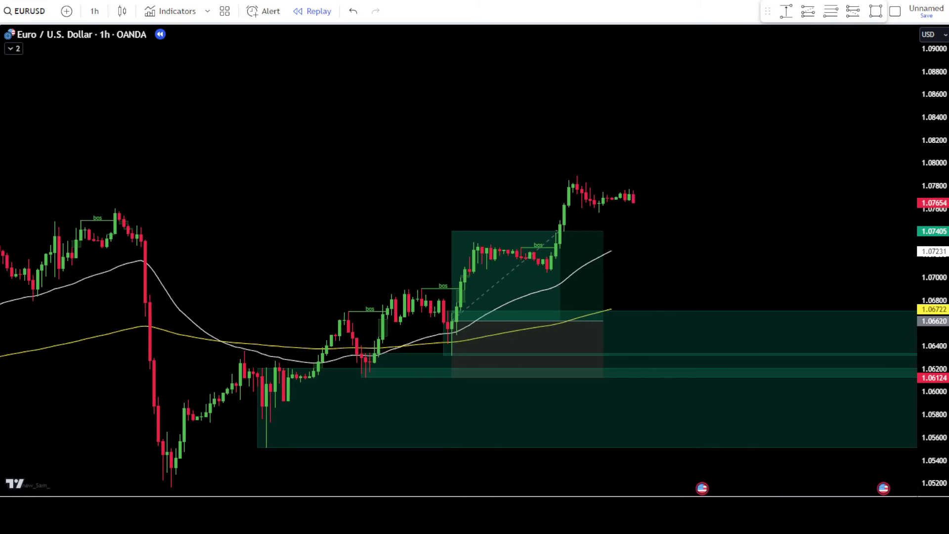
- Shorten the long position box so it ends earlier on the chart
click(536, 361)
mouse_move(577, 321)
mouse_down()
mouse_move(539, 317)
mouse_move(546, 314)
mouse_up()
click(720, 269)
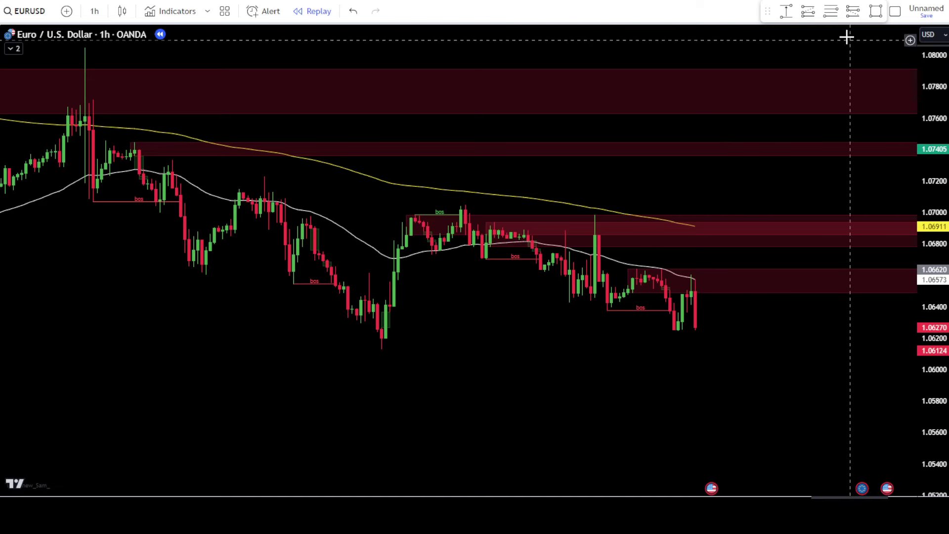
- Draw a short position at 1.06269, stop inside the red block, target near 1.05656
click(849, 18)
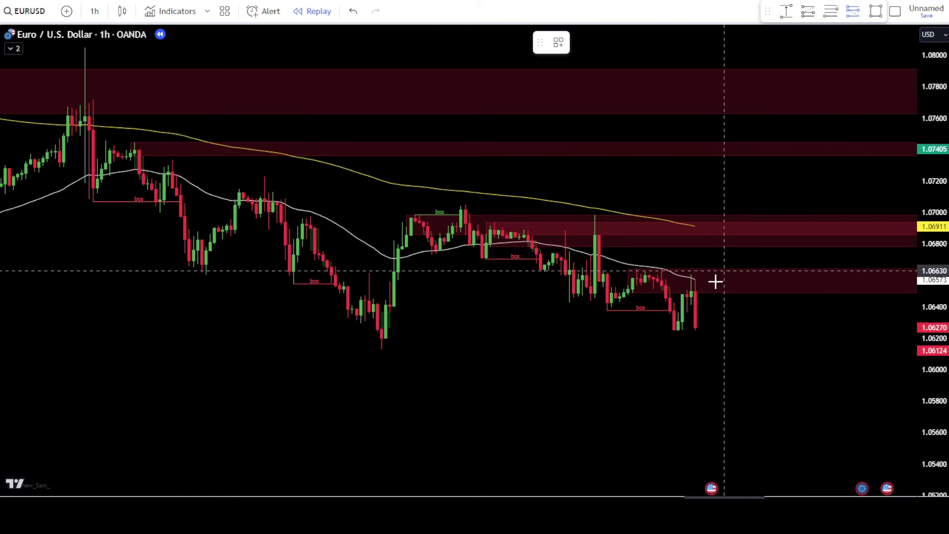
click(695, 327)
drag(696, 267, 696, 266)
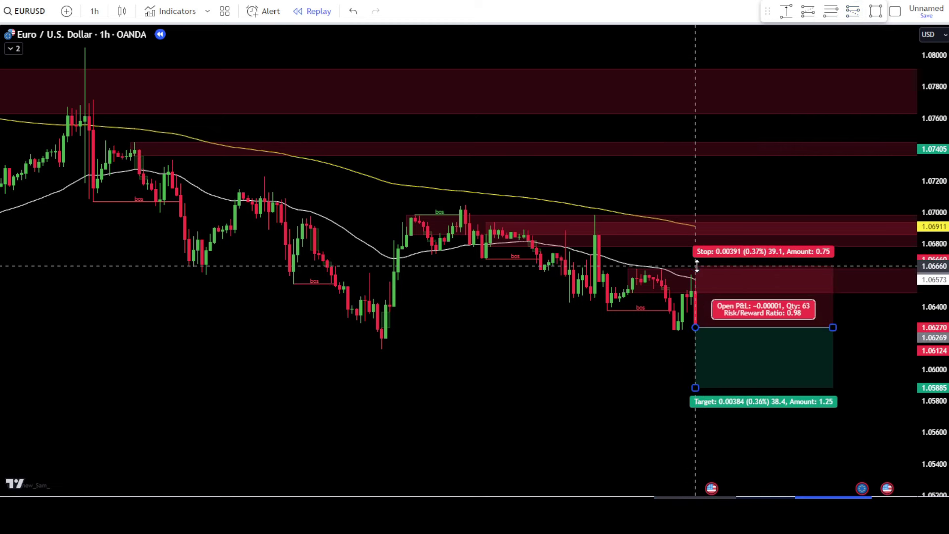
drag(695, 387, 698, 424)
drag(833, 328, 883, 327)
click(885, 356)
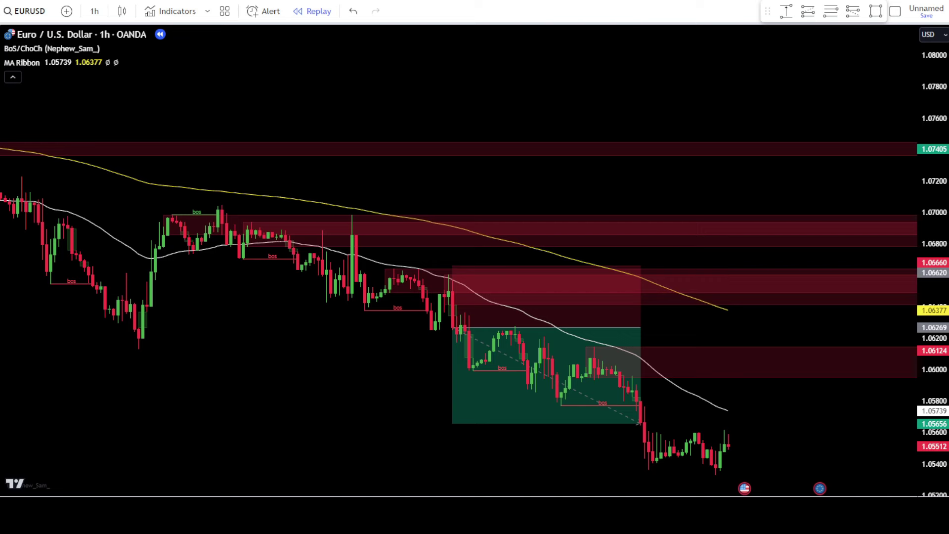
- Search 'range filter buy and sell' and add the guikroth Range Filter version
click(170, 11)
text(range filter buy and sell)
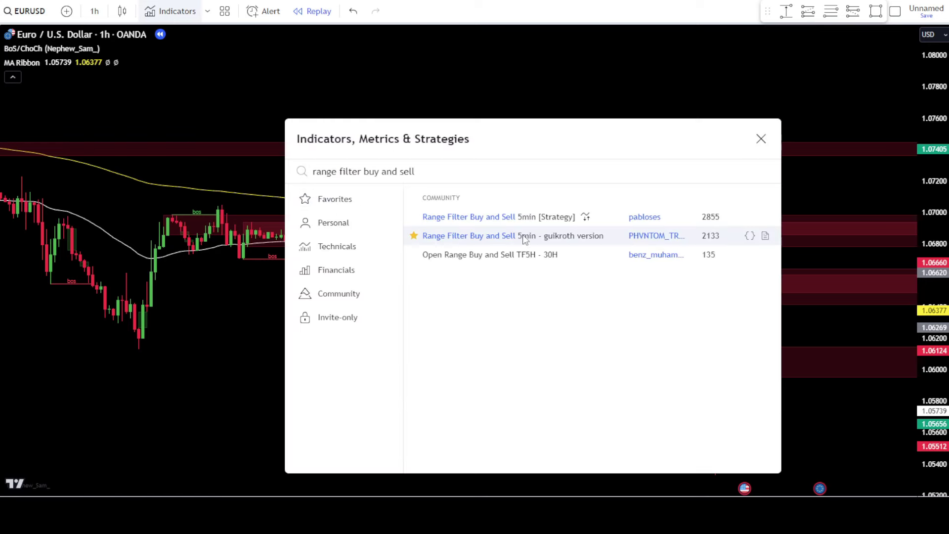
click(497, 242)
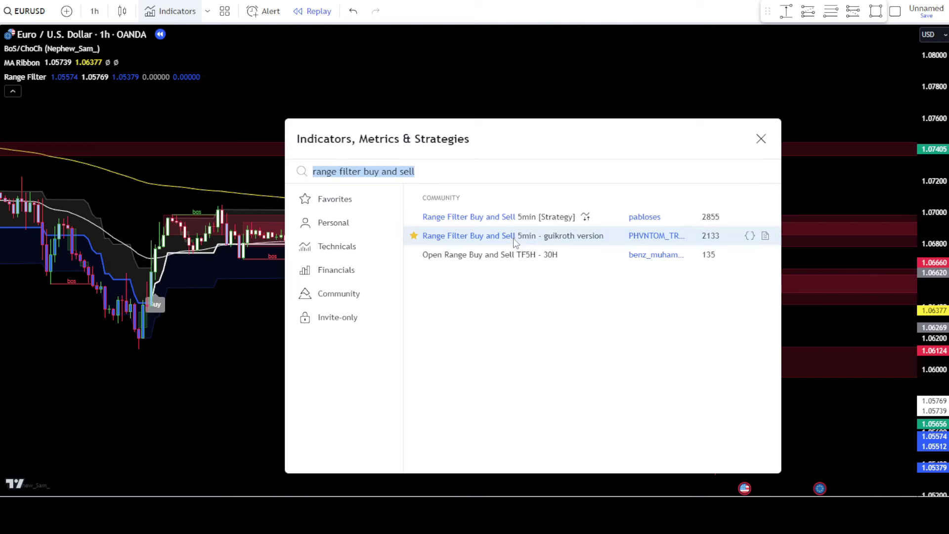
- Change the Range Filter's Range Multiplier input from 3 to 1.8
click(761, 139)
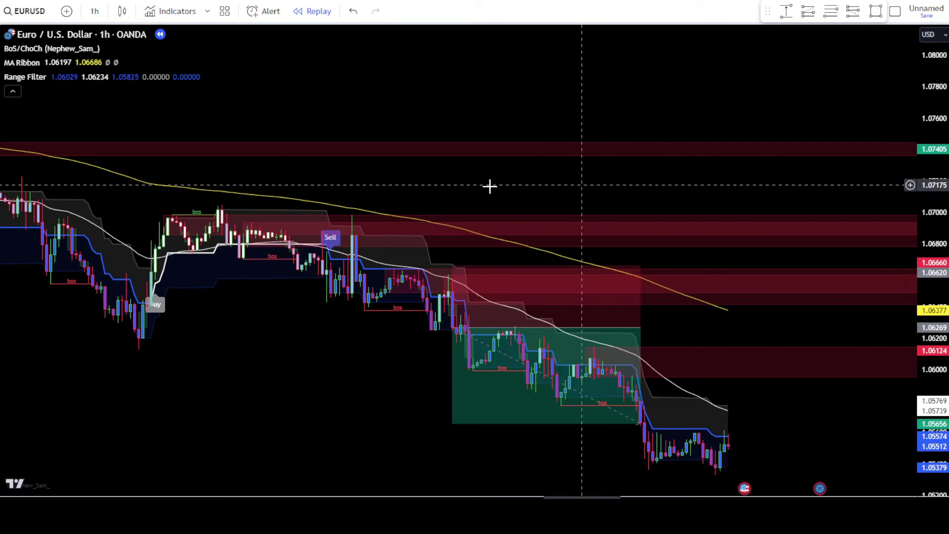
click(74, 77)
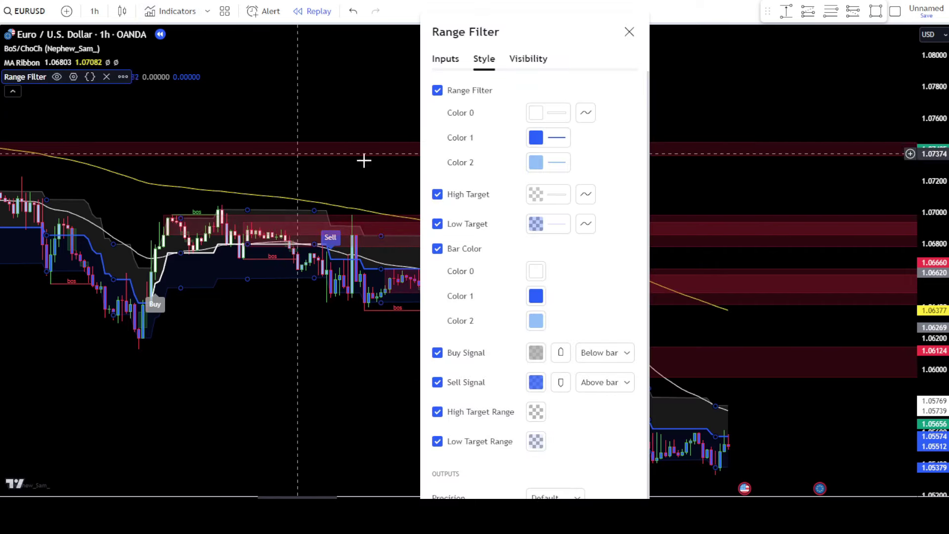
click(445, 58)
drag(492, 33, 494, 20)
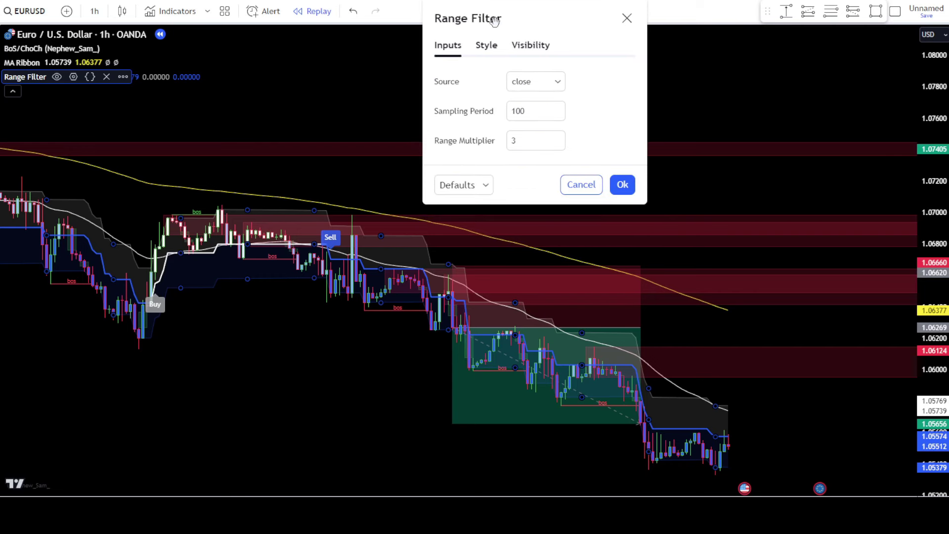
double_click(510, 142)
text(1.8)
click(588, 131)
click(495, 46)
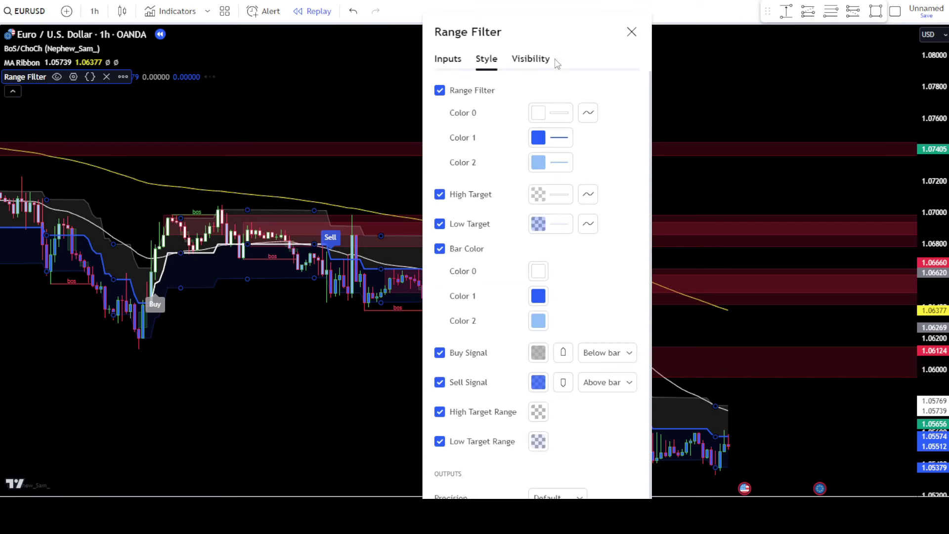
- Hide the Range Filter line, High/Low Targets, bar colouring and both target ranges
drag(551, 38, 549, 17)
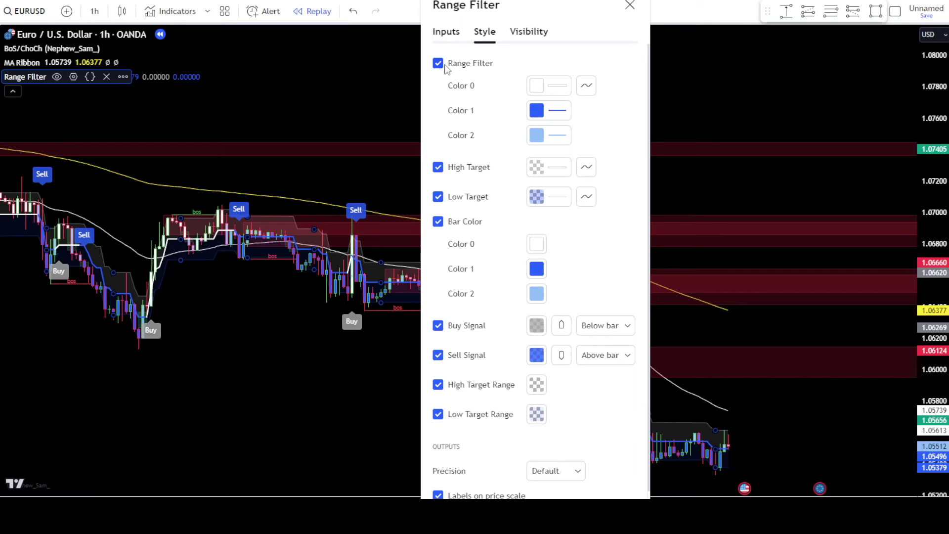
click(445, 67)
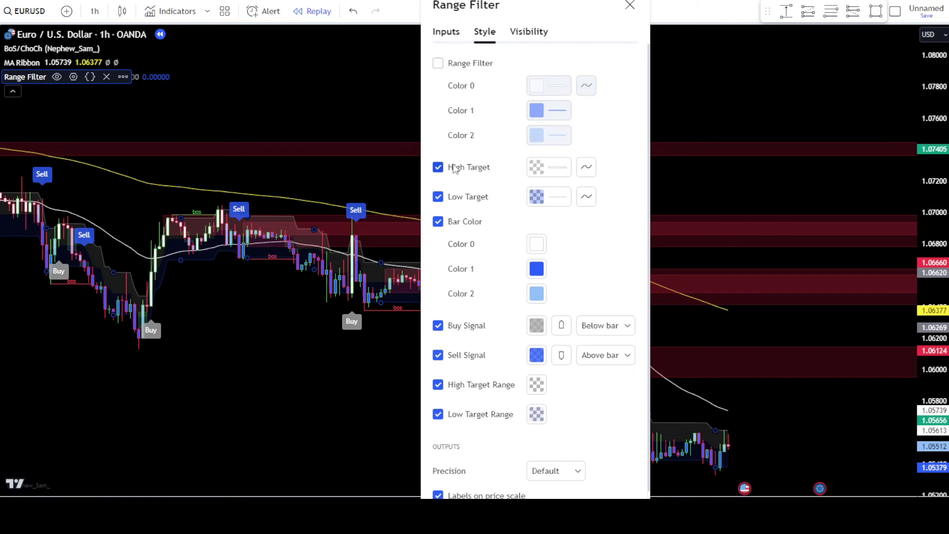
click(453, 167)
click(459, 196)
click(463, 220)
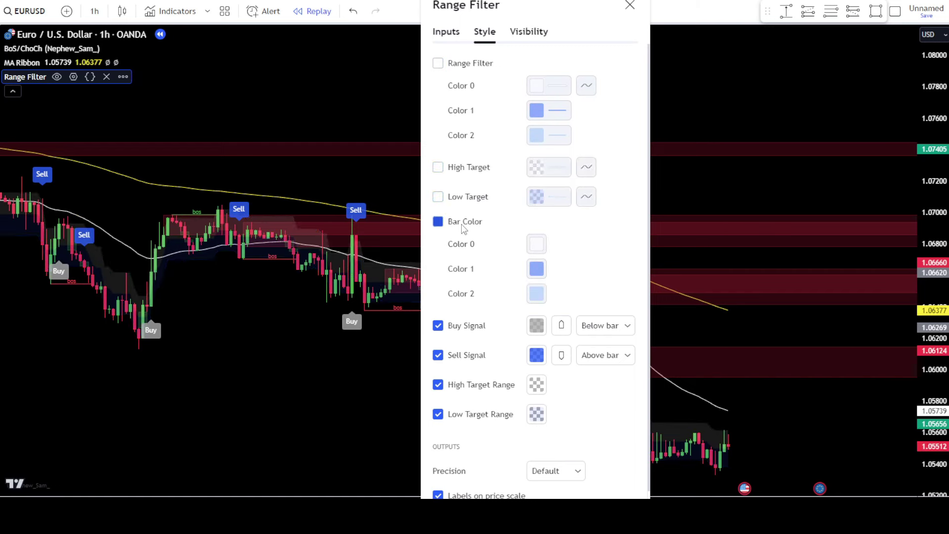
click(451, 386)
click(450, 419)
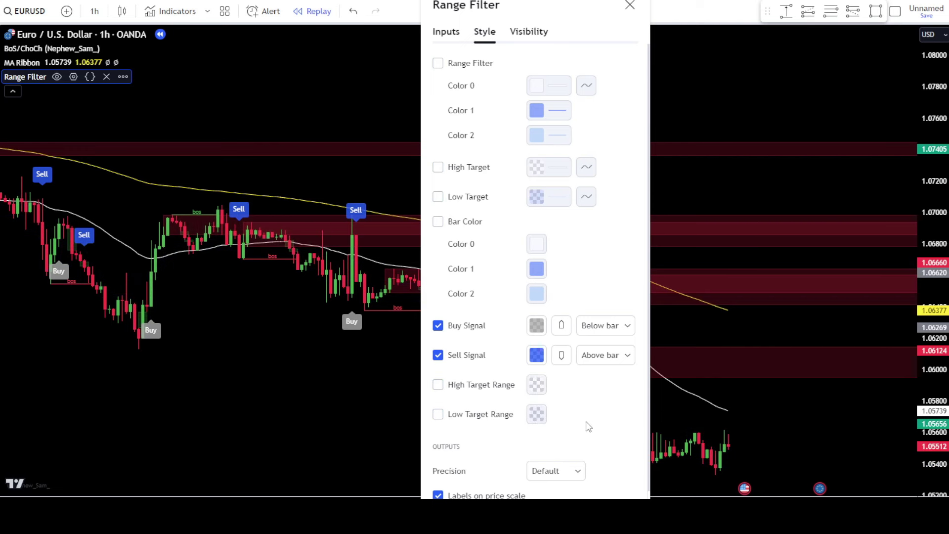
- Colour the Buy signals green and the Sell signals red
click(536, 325)
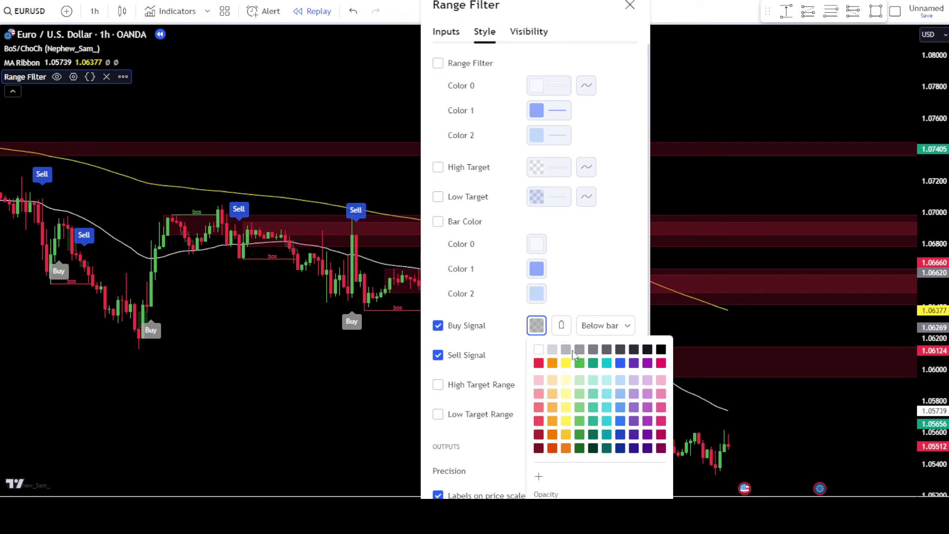
click(591, 362)
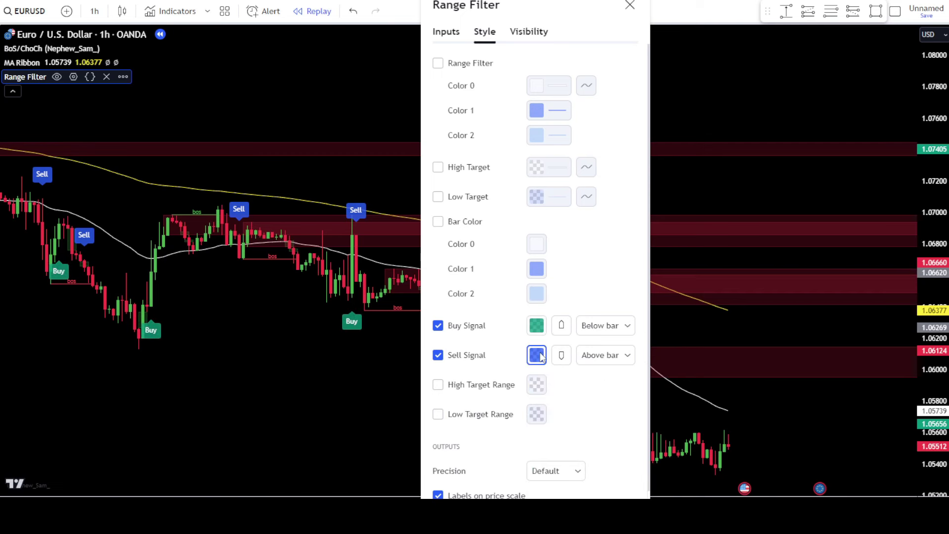
click(537, 355)
click(539, 393)
click(575, 276)
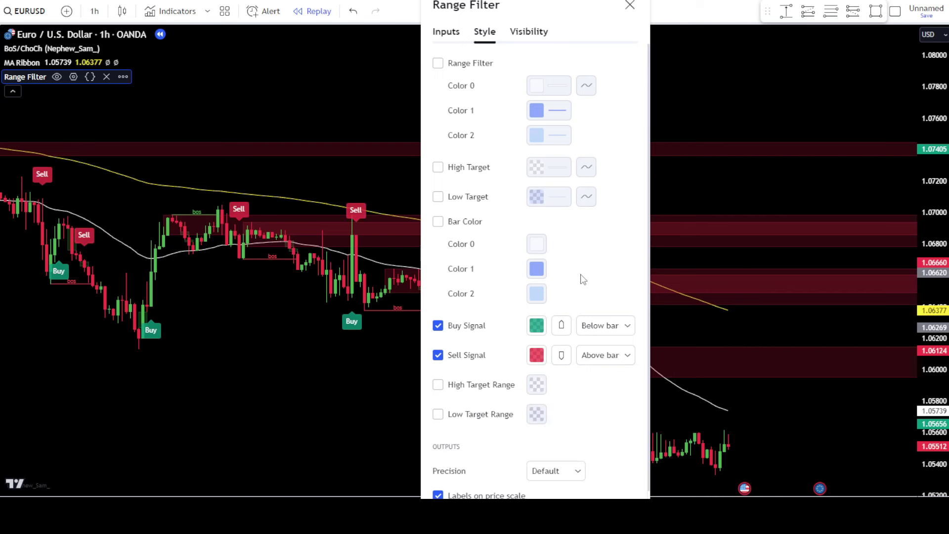